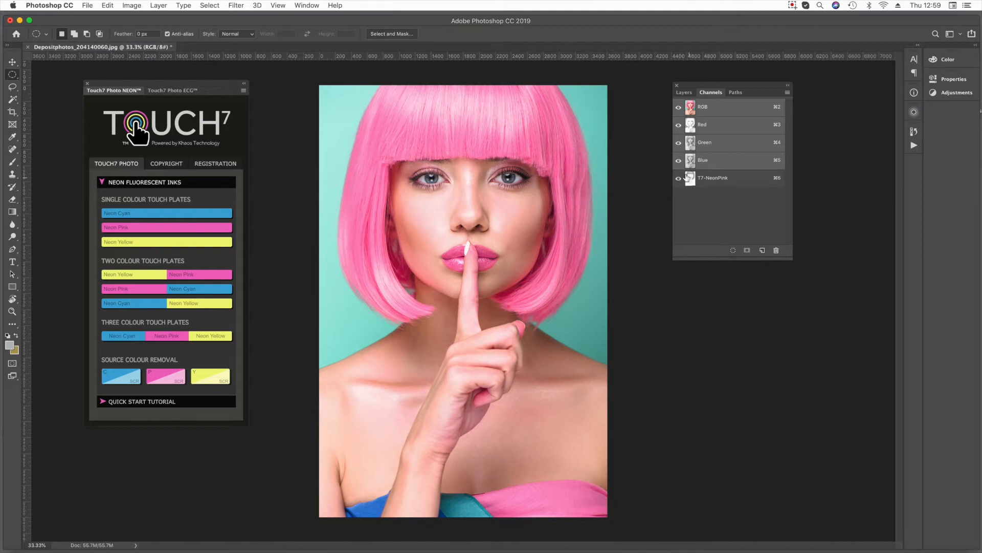
Step: View the T7-NeonPink channel on its own and compare it with the RGB composite
click(691, 185)
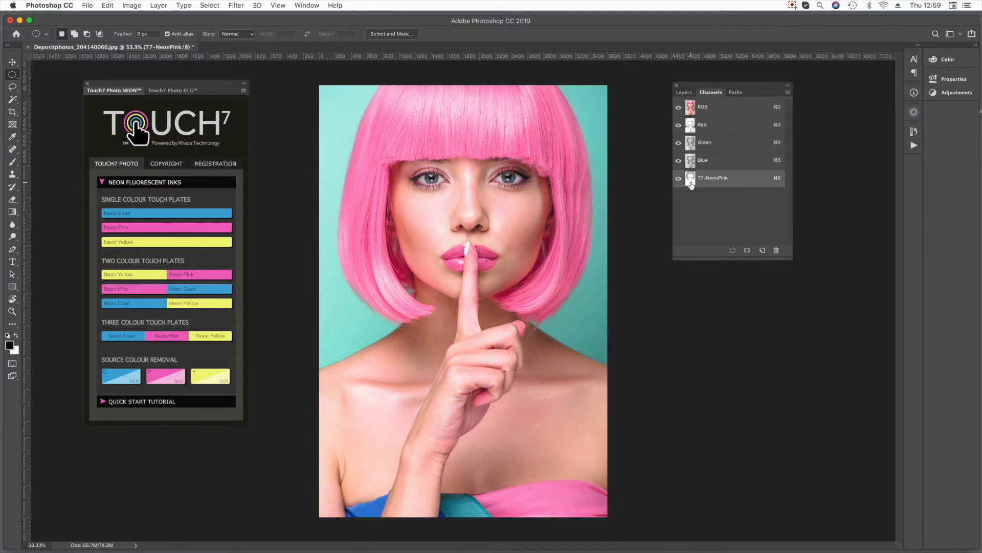
click(679, 107)
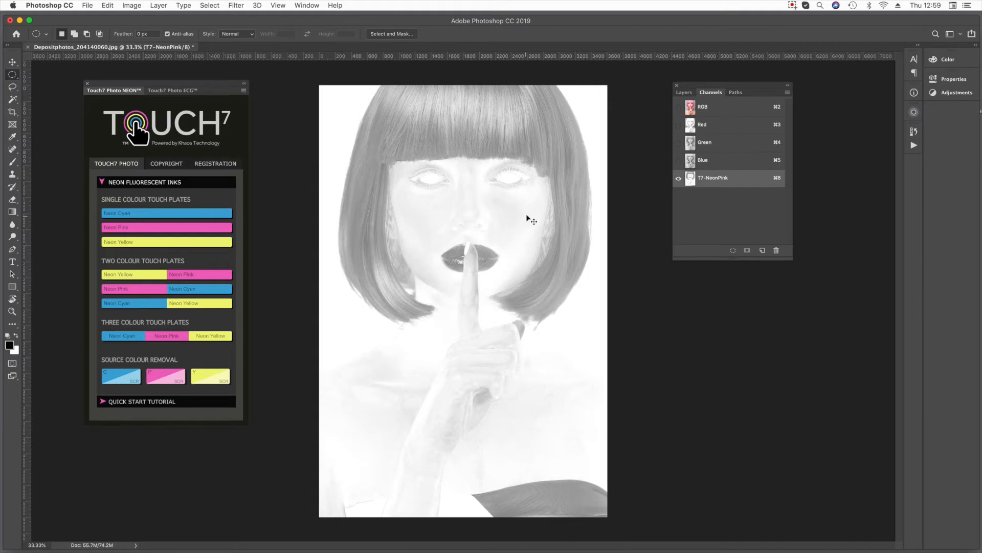
click(695, 113)
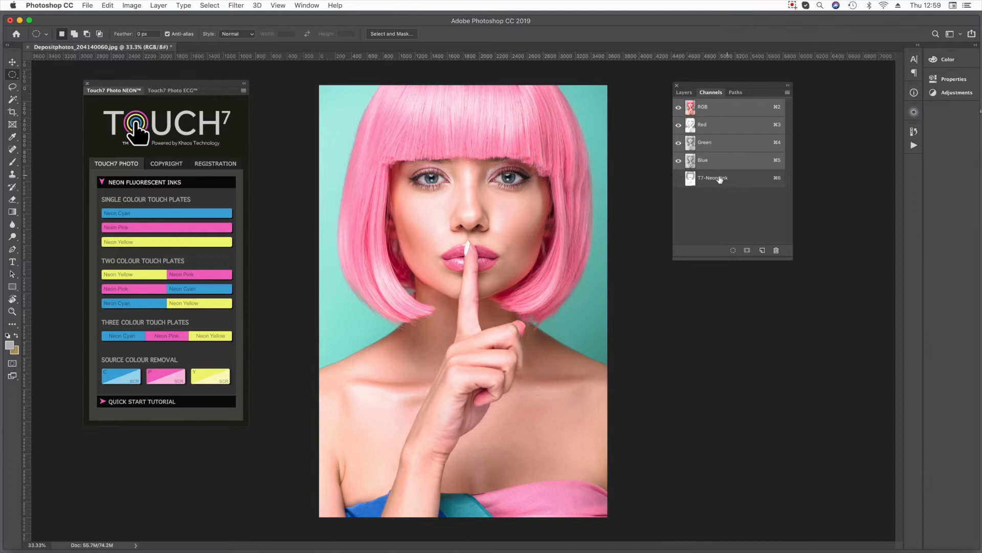
Step: On the T7-NeonPink channel alone, dodge the highlights over the face, arm and body to white with a 1040 px brush at 21% exposure
click(692, 178)
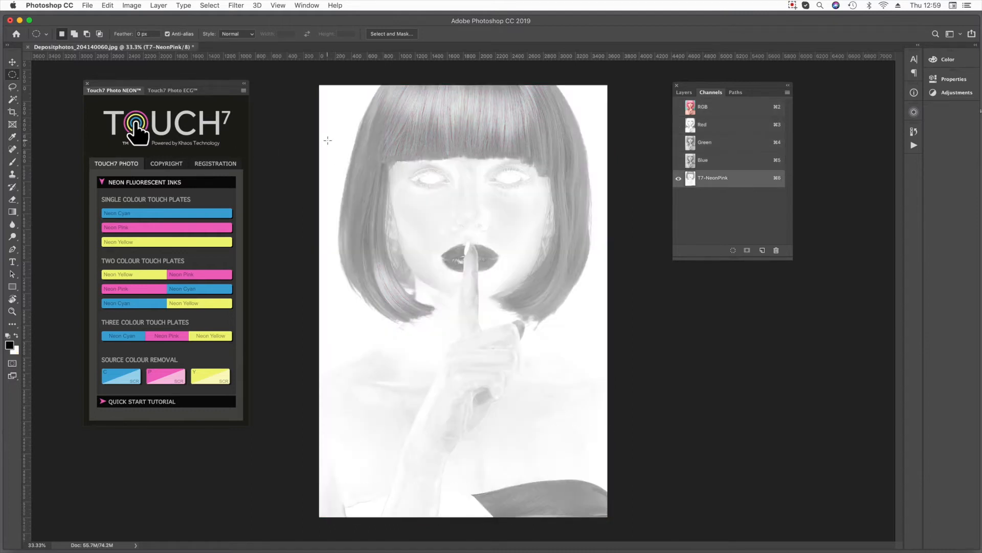
click(13, 237)
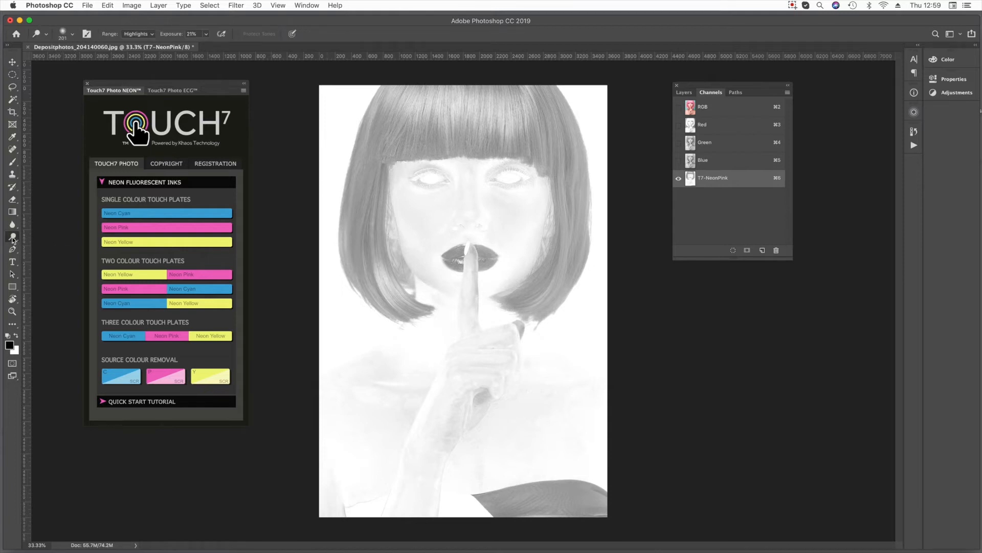
right_click(13, 238)
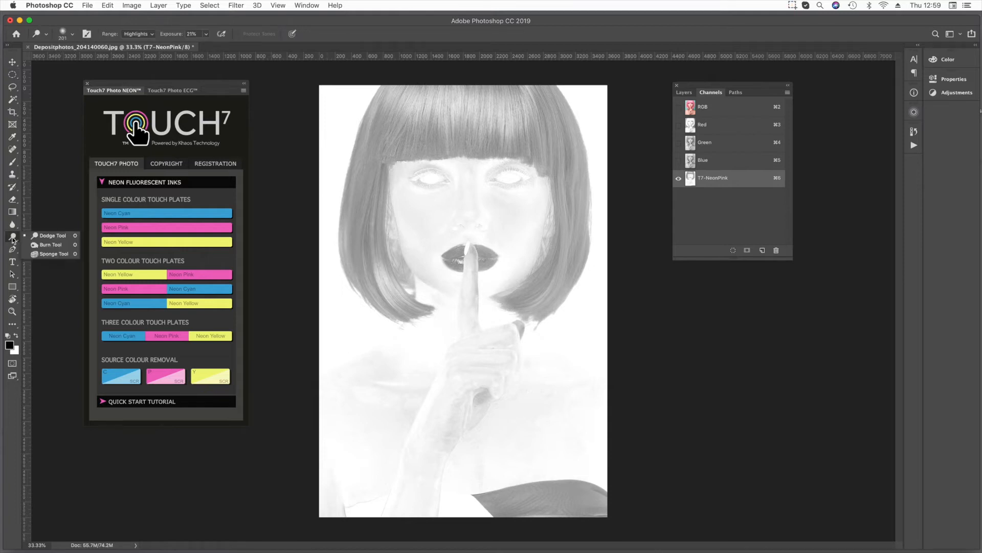
click(44, 237)
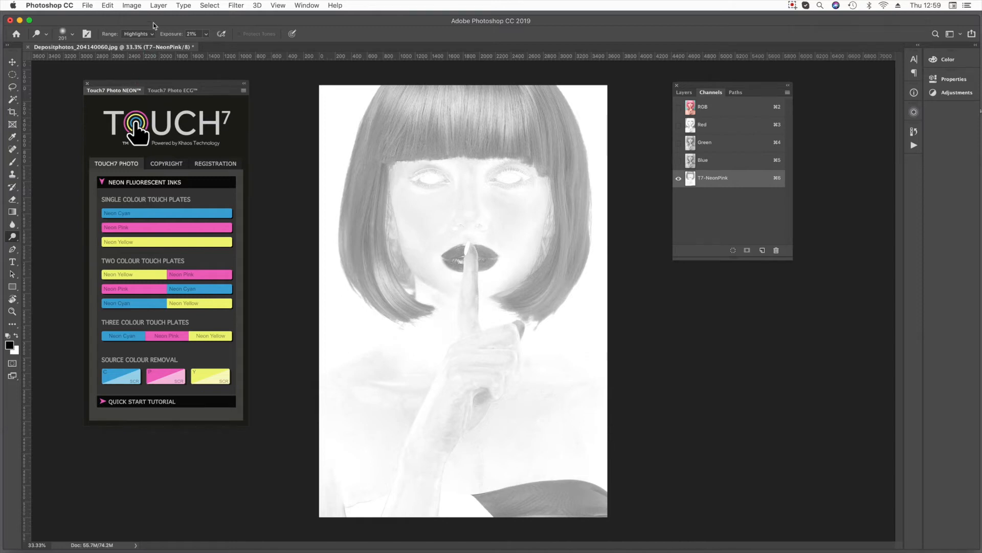
click(143, 35)
click(144, 34)
click(205, 33)
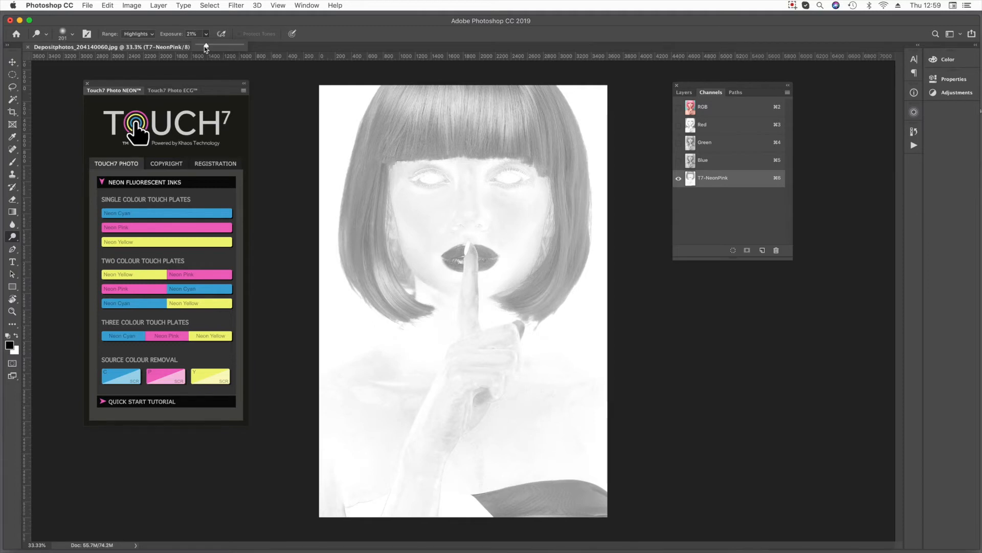
click(180, 26)
click(72, 34)
click(113, 66)
drag(112, 66, 114, 66)
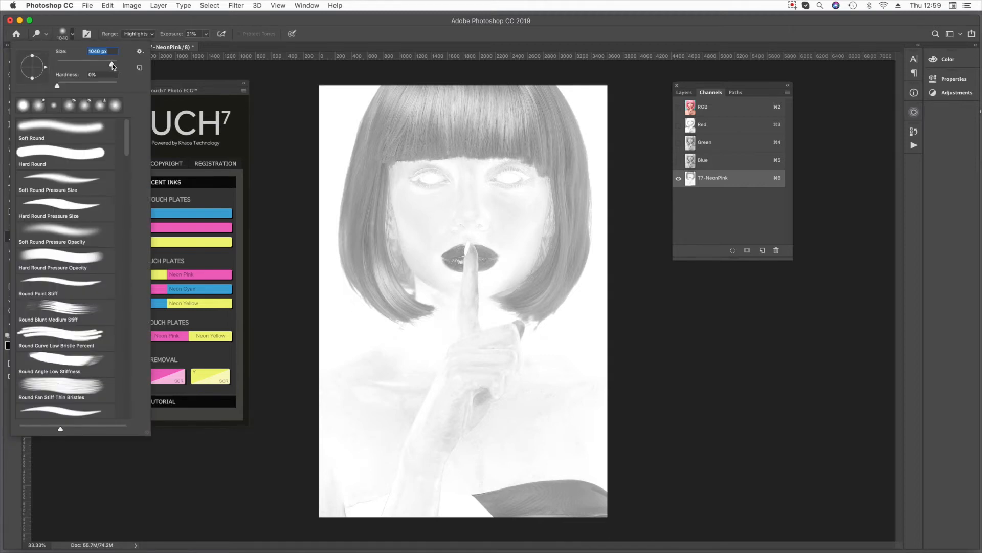
mouse_move(428, 375)
mouse_down()
mouse_move(427, 404)
mouse_move(382, 498)
mouse_move(369, 489)
mouse_move(559, 414)
mouse_move(547, 435)
mouse_move(371, 505)
mouse_move(649, 448)
mouse_move(332, 411)
mouse_move(484, 378)
mouse_move(378, 450)
mouse_move(361, 392)
mouse_move(282, 356)
mouse_move(447, 370)
mouse_move(479, 330)
mouse_move(530, 392)
mouse_move(500, 349)
mouse_move(490, 352)
mouse_move(486, 407)
mouse_move(478, 395)
mouse_move(461, 270)
mouse_move(469, 241)
mouse_move(527, 229)
mouse_move(488, 244)
mouse_move(504, 192)
mouse_move(426, 184)
mouse_move(419, 195)
mouse_move(442, 206)
mouse_move(508, 184)
mouse_move(547, 225)
mouse_move(479, 174)
mouse_move(397, 216)
mouse_move(455, 306)
mouse_move(410, 262)
mouse_move(439, 286)
mouse_move(479, 286)
mouse_move(521, 199)
mouse_move(484, 262)
mouse_move(504, 248)
mouse_move(430, 193)
mouse_up()
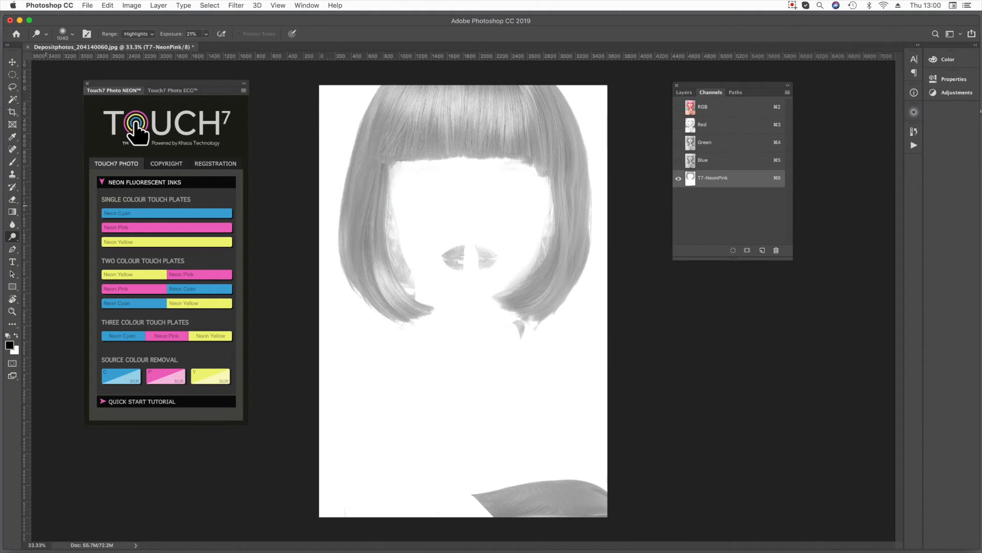
Step: Darken the lips in the T7-NeonPink channel using the Burn tool with range Shadows and a 482 px brush
click(13, 237)
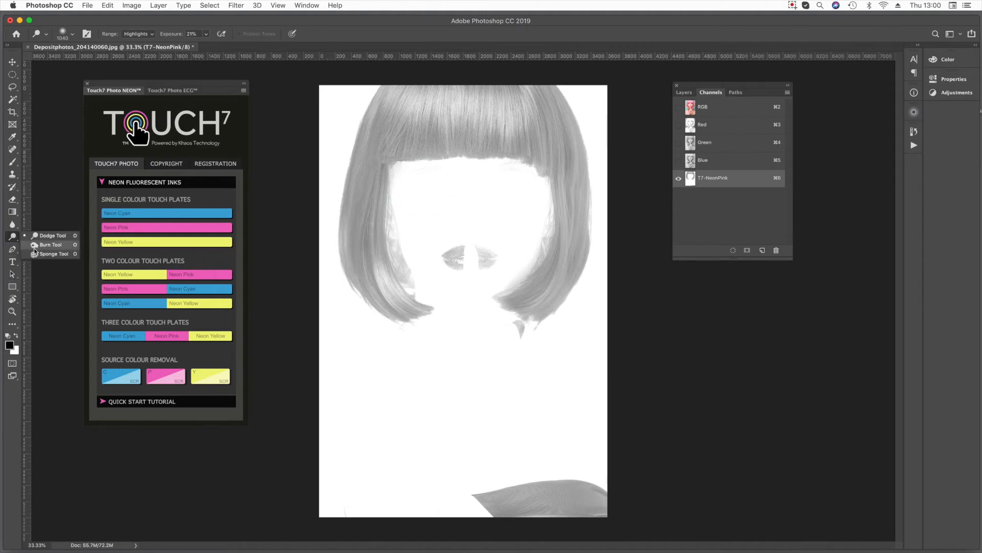
click(50, 244)
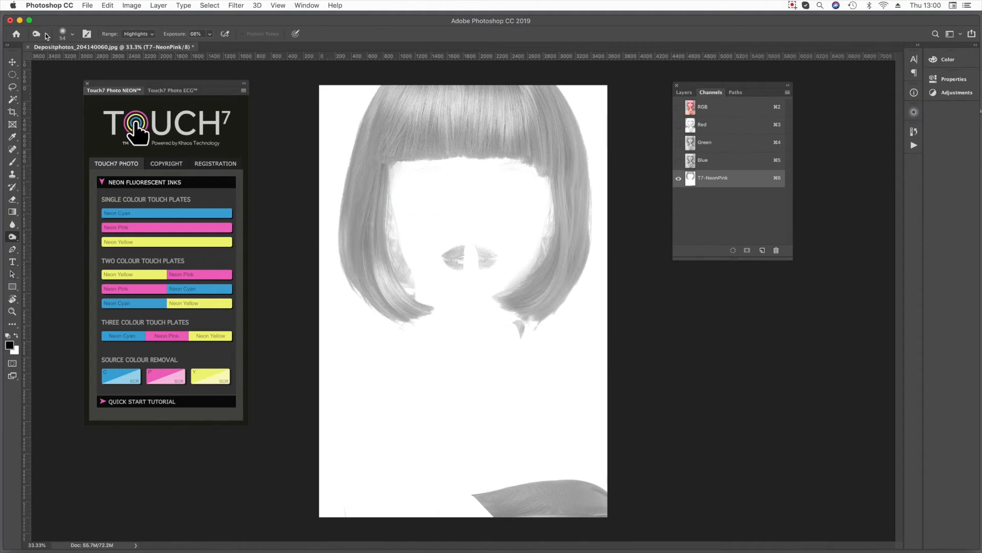
click(135, 34)
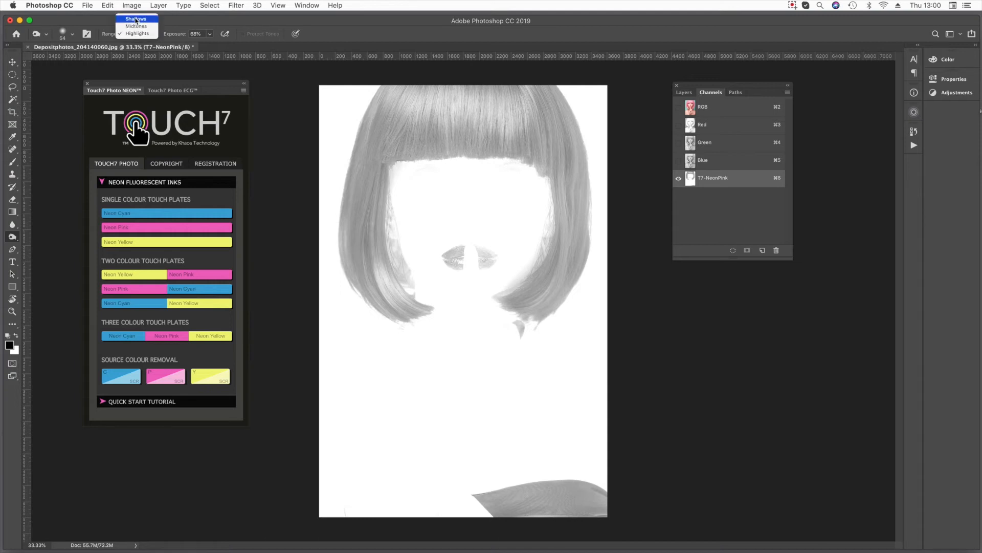
click(135, 19)
click(72, 33)
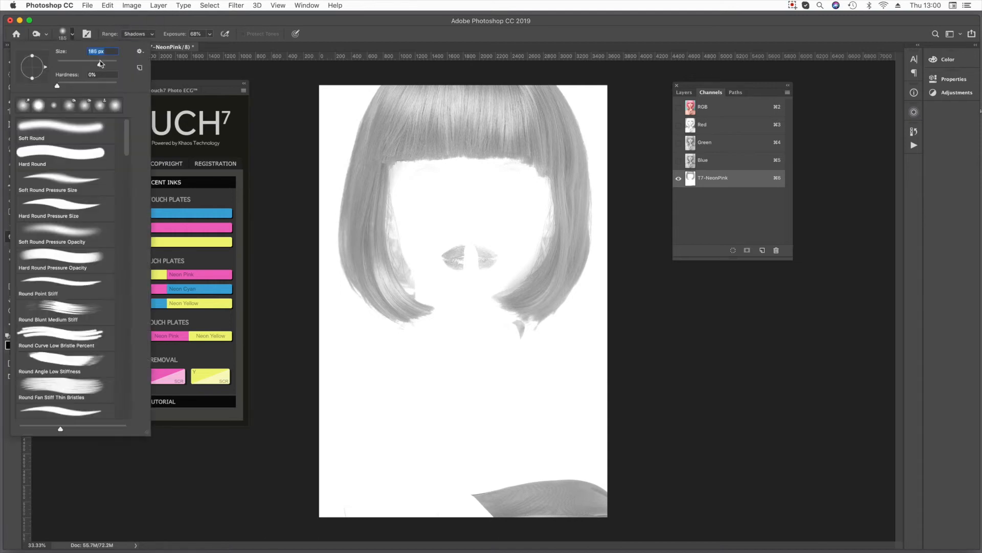
drag(99, 61, 109, 61)
click(177, 23)
mouse_move(445, 254)
mouse_down()
mouse_move(448, 292)
mouse_move(498, 252)
mouse_move(488, 269)
mouse_move(486, 242)
mouse_move(473, 235)
mouse_move(478, 270)
mouse_up()
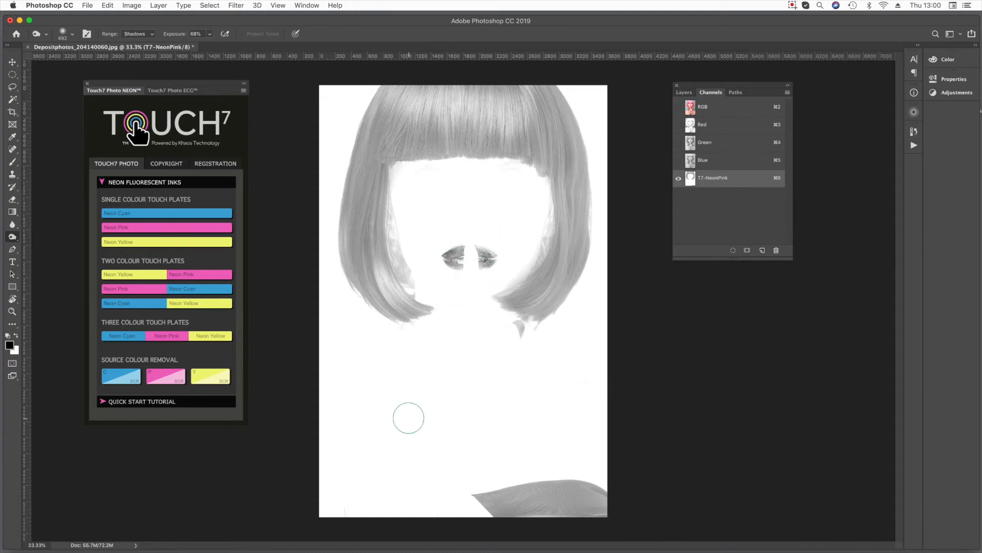
Step: Enlarge the Burn brush to 1500 px and darken the hair on both sides and across the fringe
click(72, 34)
click(102, 52)
text(1500)
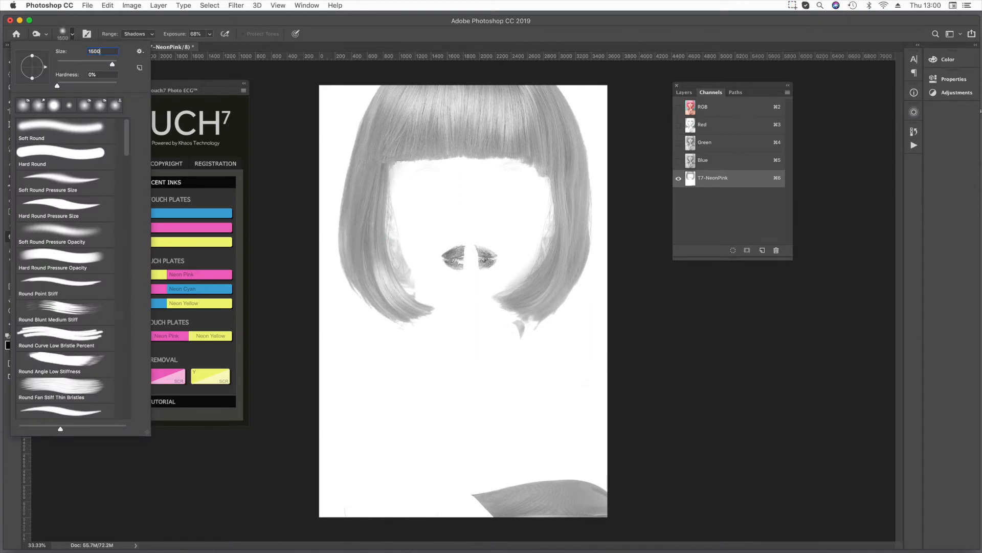
key(Return)
mouse_move(353, 105)
mouse_down()
mouse_move(389, 91)
mouse_move(322, 224)
mouse_move(373, 378)
mouse_up()
mouse_move(498, 22)
mouse_down()
mouse_move(498, 116)
mouse_move(508, 22)
mouse_up()
mouse_move(481, 87)
mouse_down()
mouse_move(446, 75)
mouse_move(456, 53)
mouse_move(600, 97)
mouse_move(575, 213)
mouse_move(590, 229)
mouse_move(534, 276)
mouse_move(522, 324)
mouse_up()
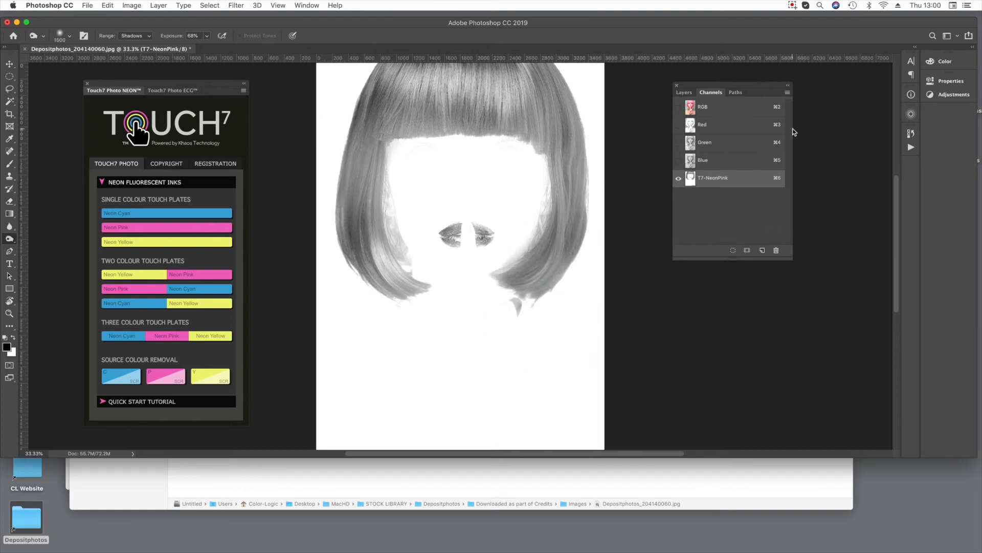
Step: Select a rectangle over the image's upper-left part up to the face's middle, fill it with White and deselect
scroll(511, 189, up, 3)
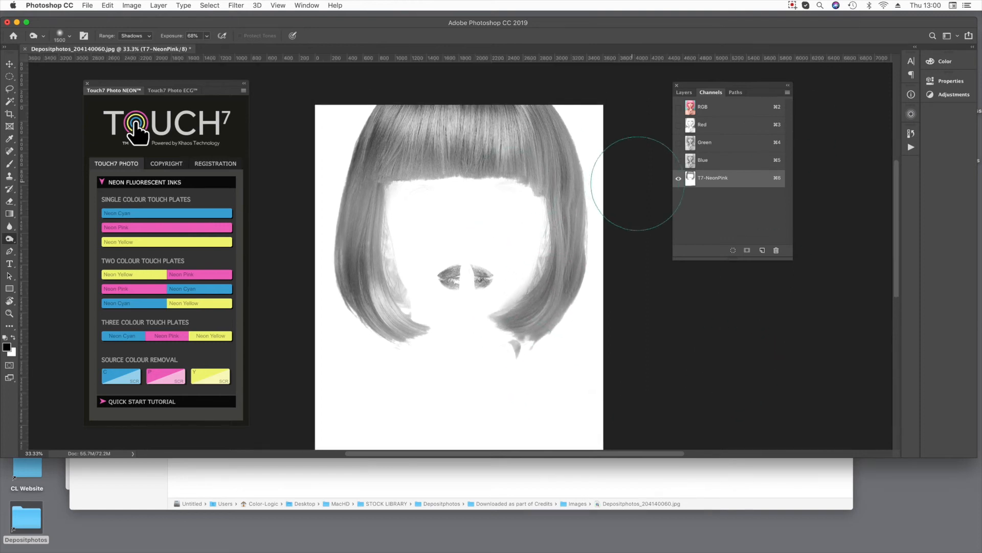
drag(11, 77, 44, 75)
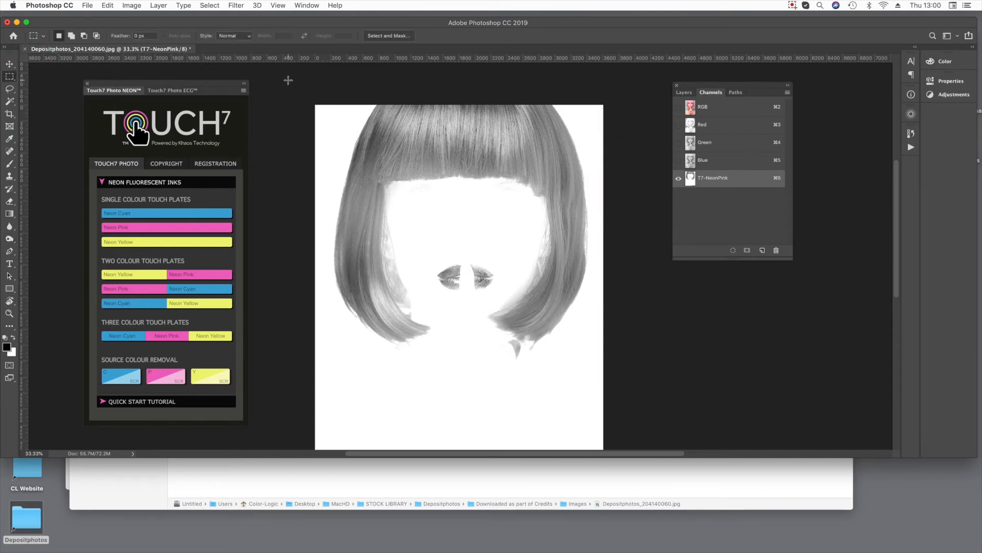
scroll(462, 275, down, 2)
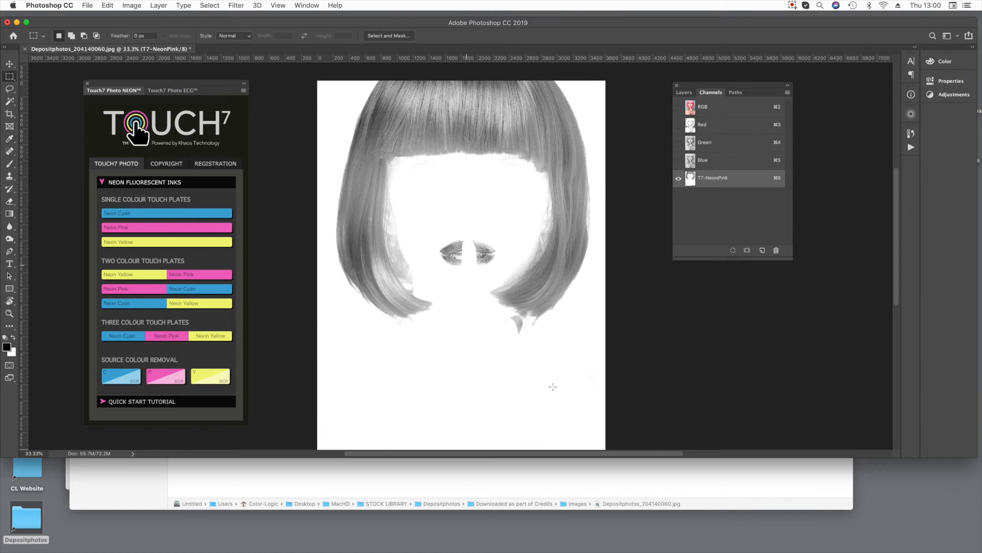
drag(614, 457, 606, 551)
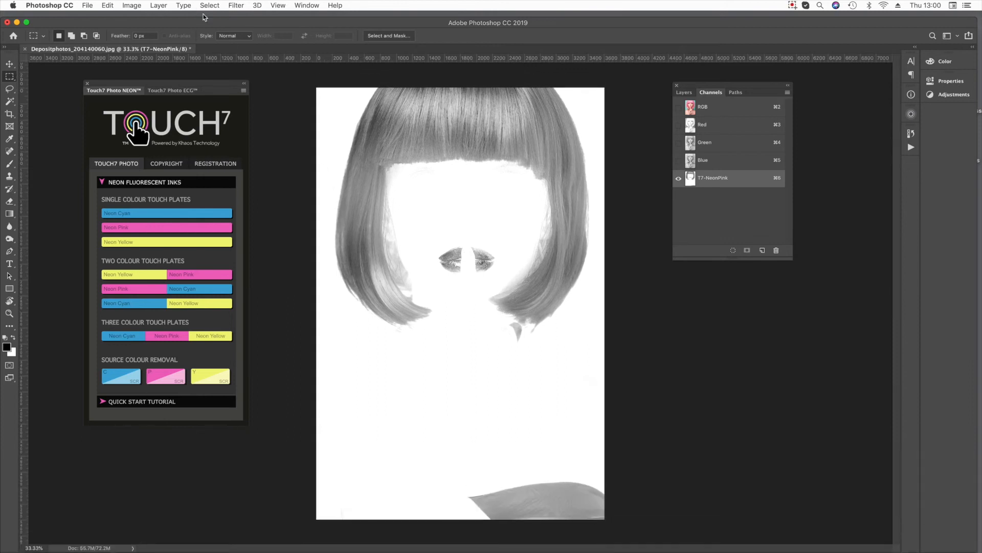
drag(307, 80, 469, 408)
key(shift+BackSpace)
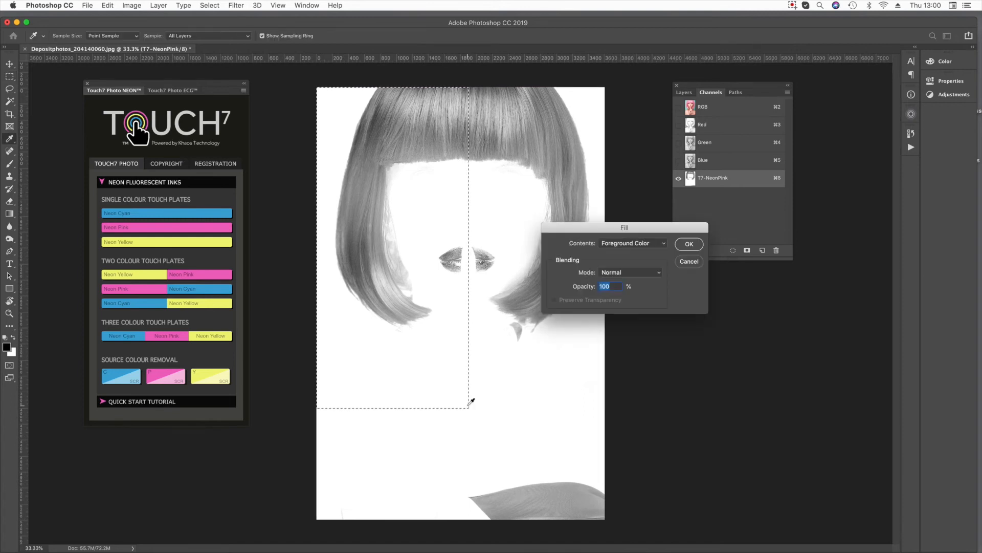
click(619, 244)
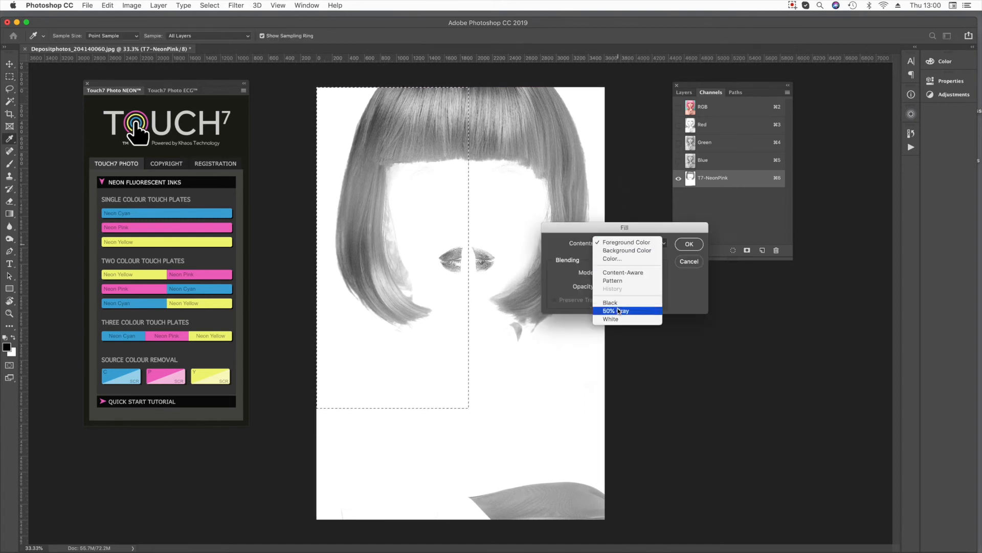
click(619, 319)
key(Return)
key(super+d)
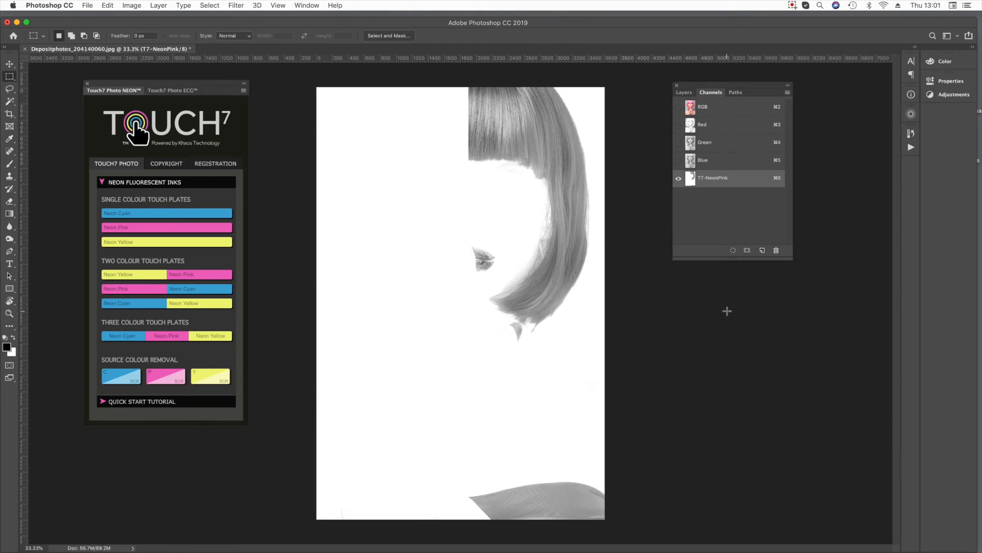
Step: Show all channels, apply the pink source colour removal, and convert the image to CMYK Color
click(678, 107)
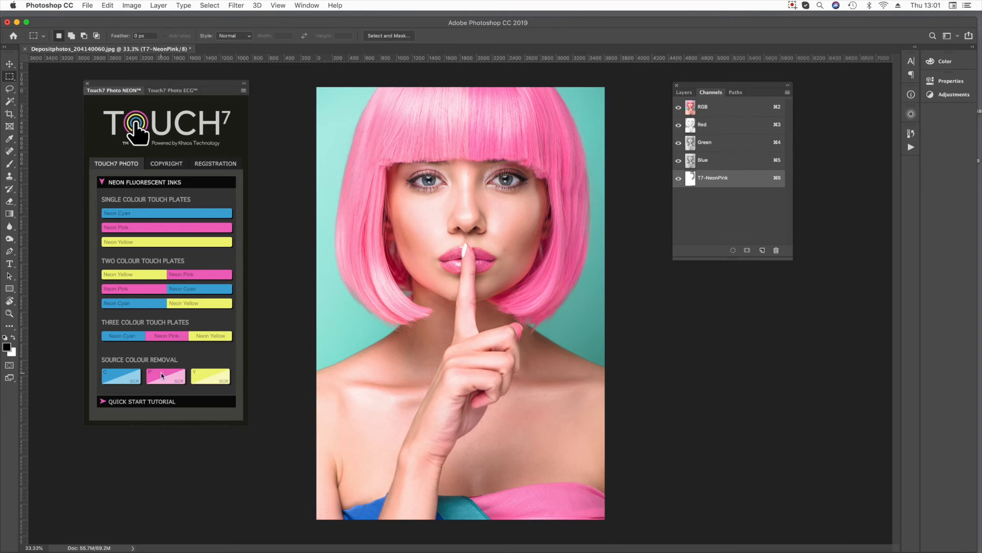
click(161, 375)
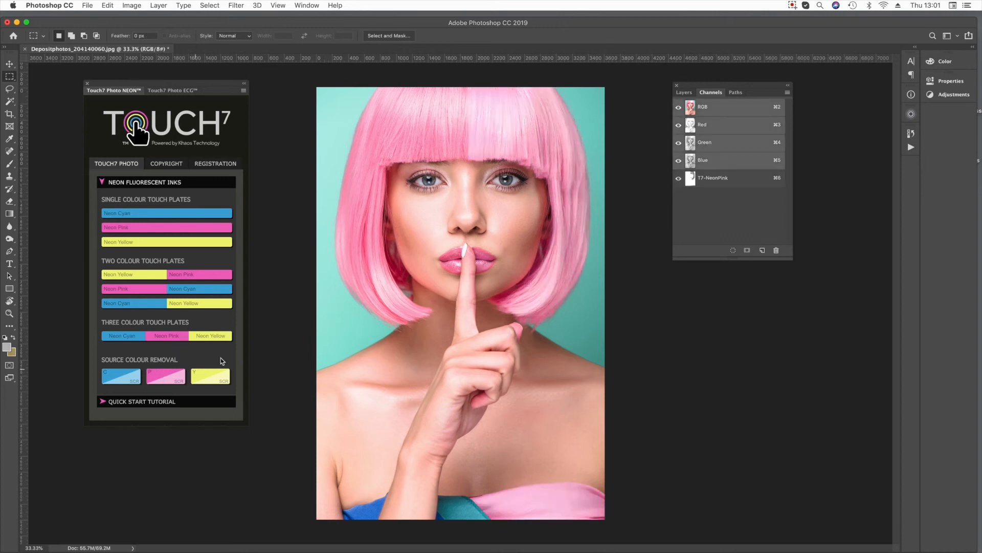
click(126, 6)
mouse_move(130, 17)
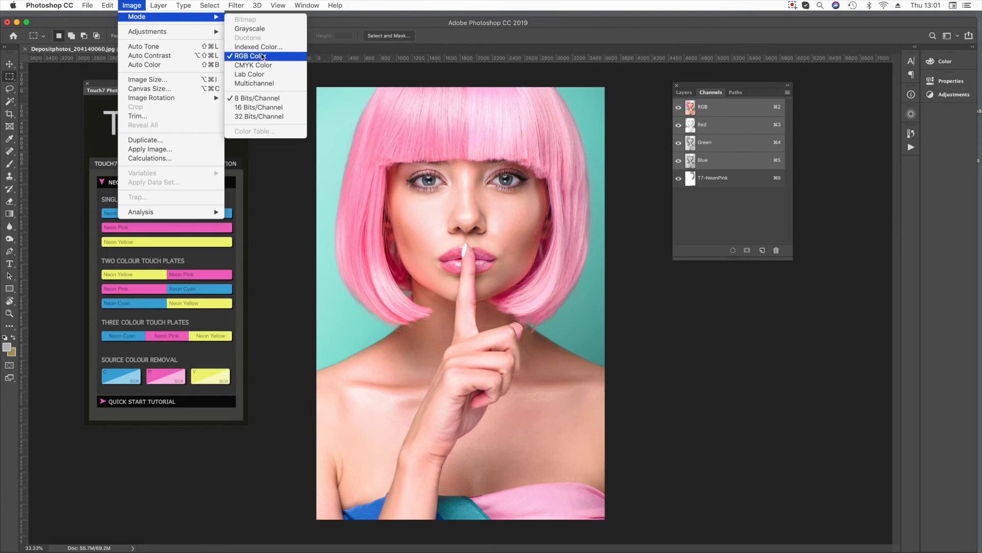
click(253, 65)
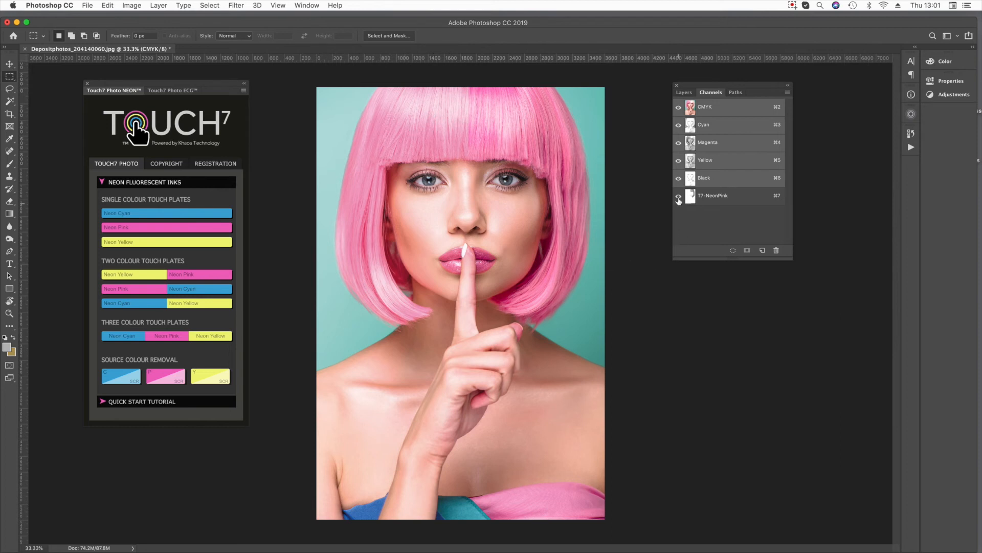
Step: Hide and show the T7-NeonPink channel to compare the image with and without the neon ink
click(678, 196)
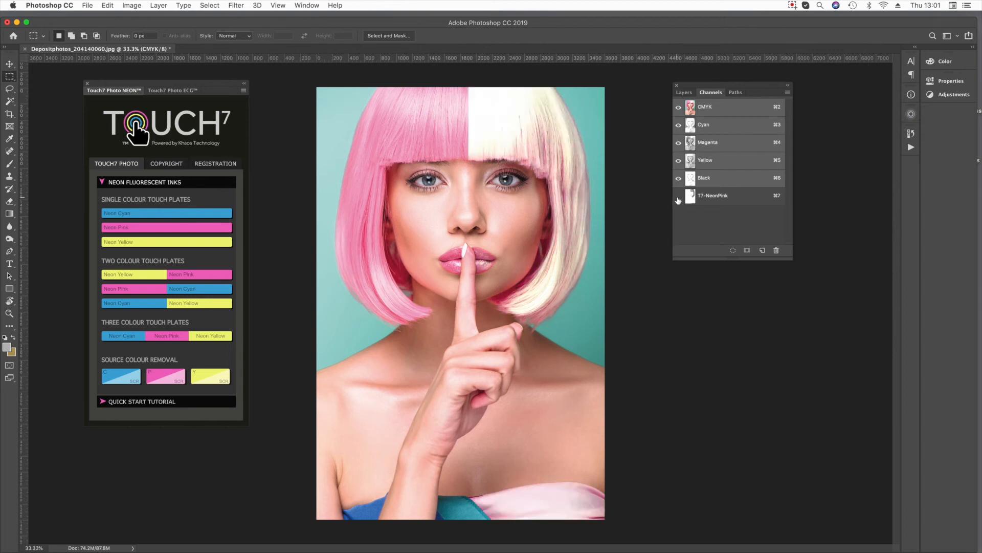
click(679, 197)
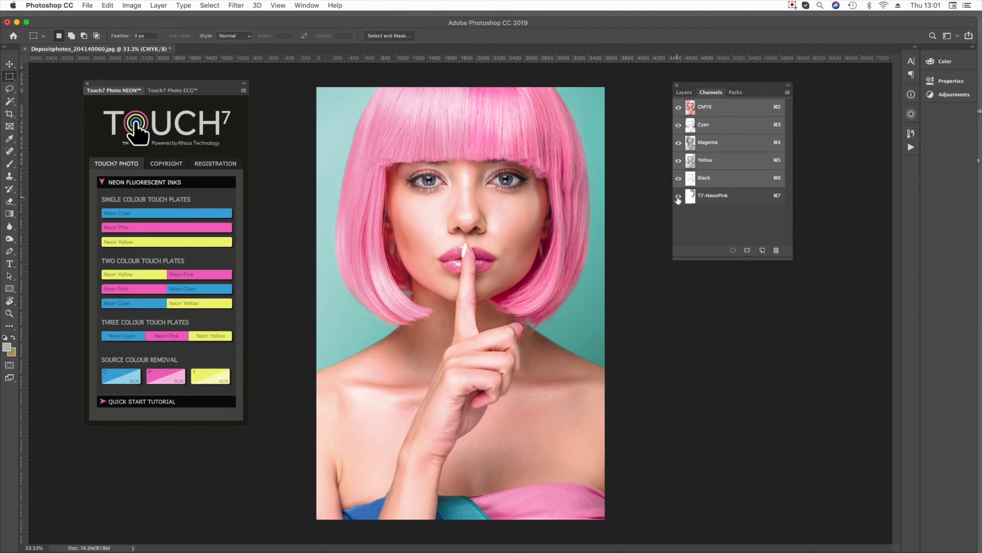